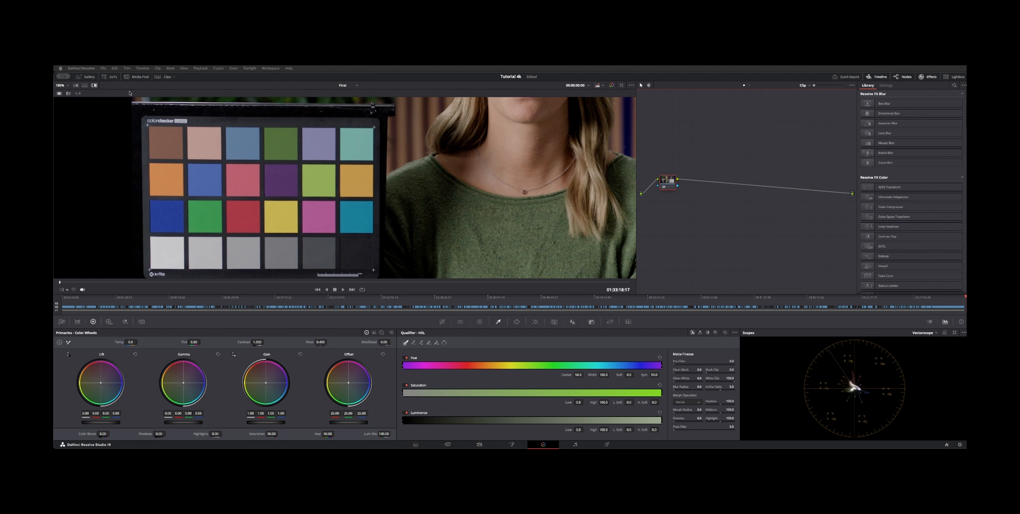
- Fit the whole frame in the viewer and choose X-Rite ColorChecker Classic as the Color Match chart
scroll(203, 144, left, 2)
scroll(213, 145, down, 2)
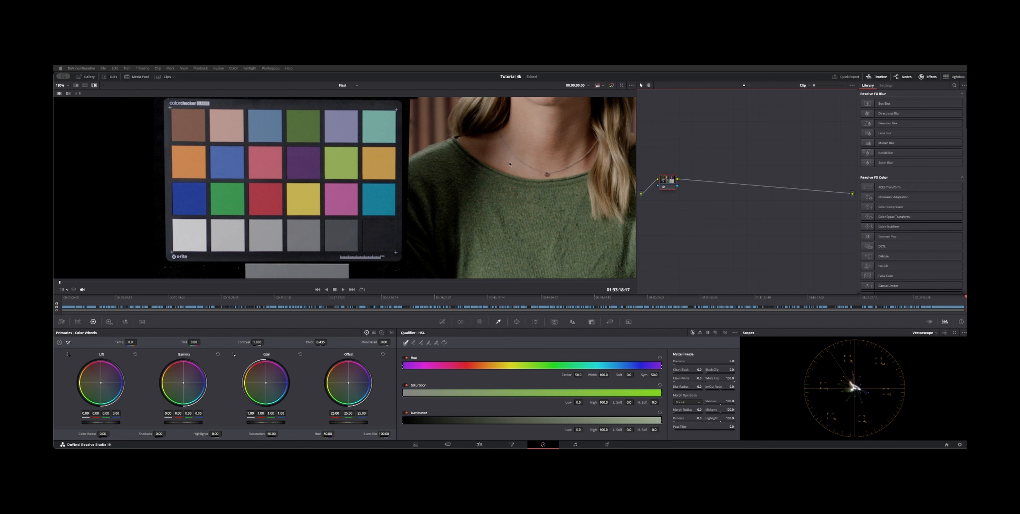
key(shift+z)
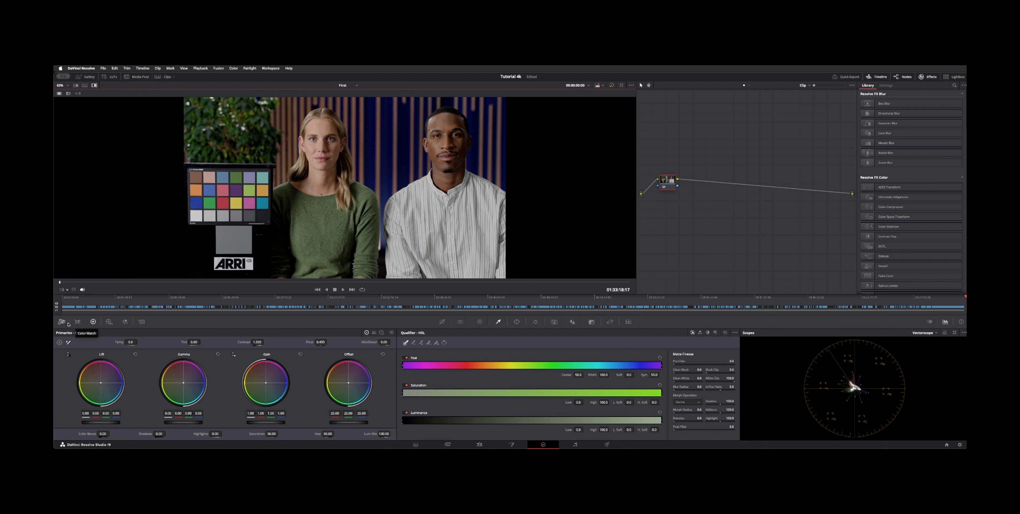
click(77, 322)
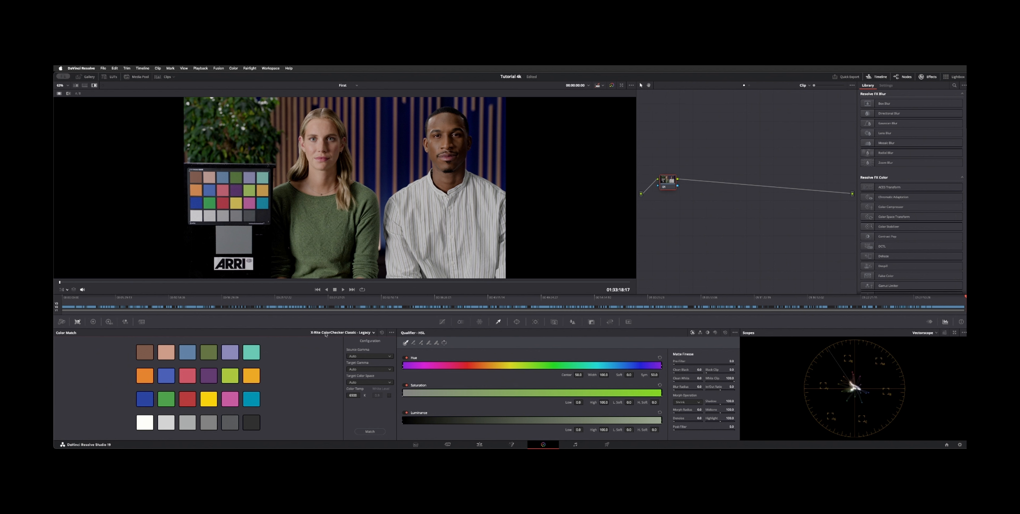
click(372, 332)
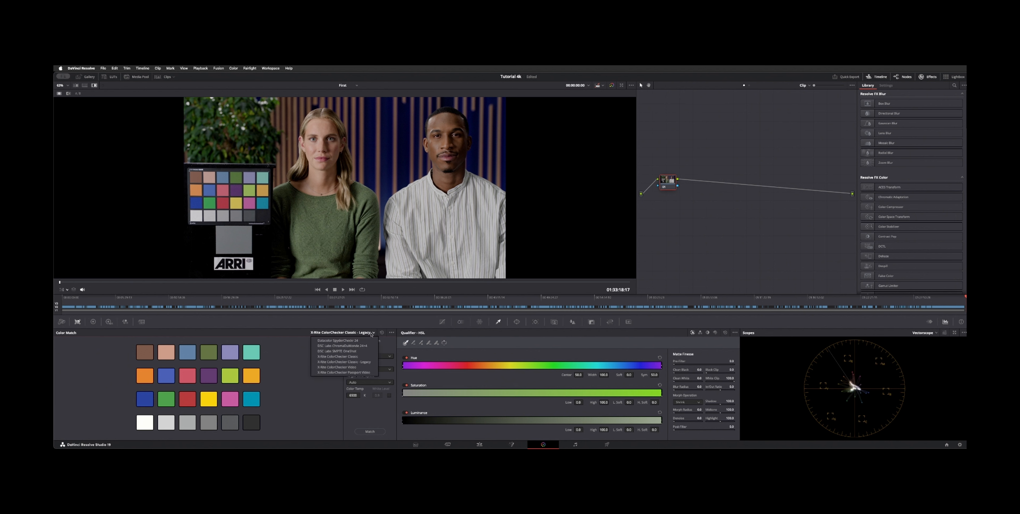
click(365, 357)
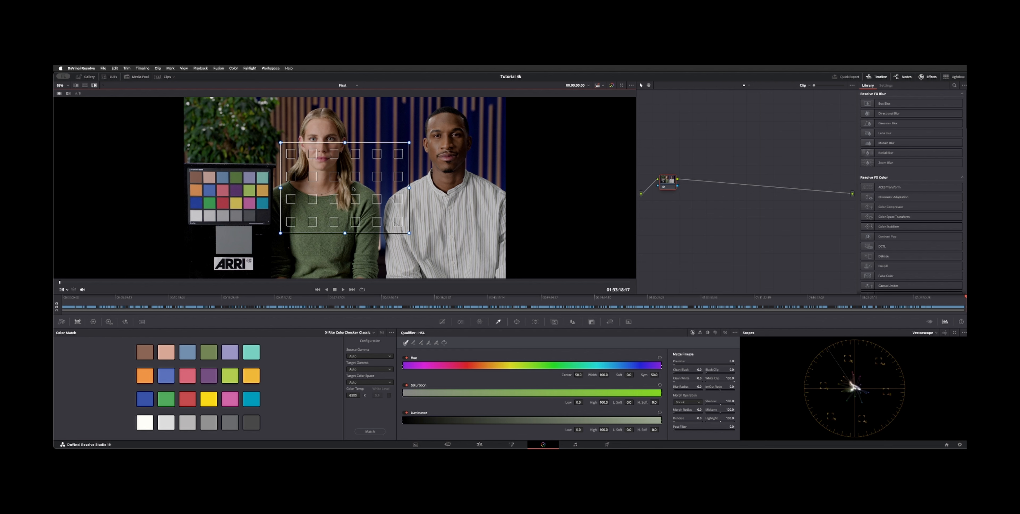
- Place the four corners of the chart overlay on the corners of the color checker in the shot
scroll(353, 189, up, 3)
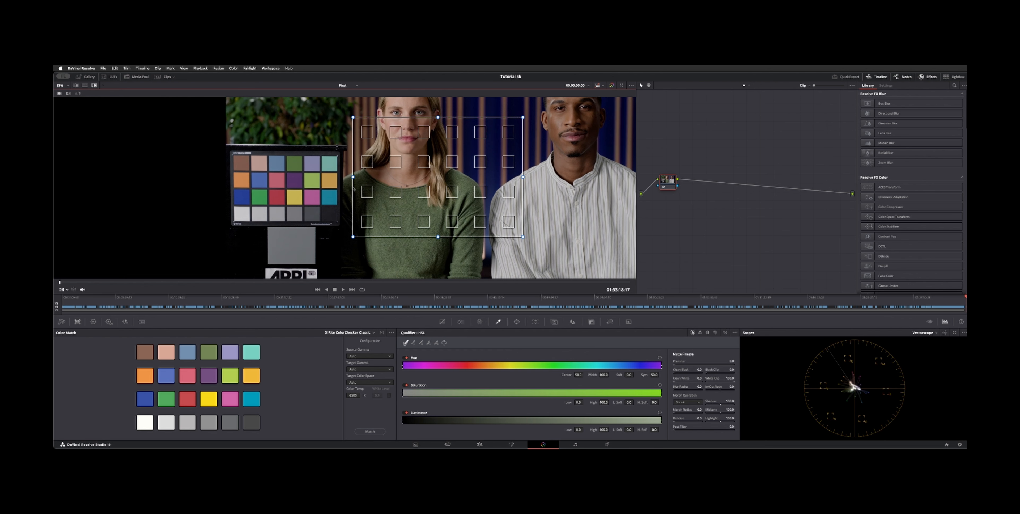
drag(353, 117, 230, 154)
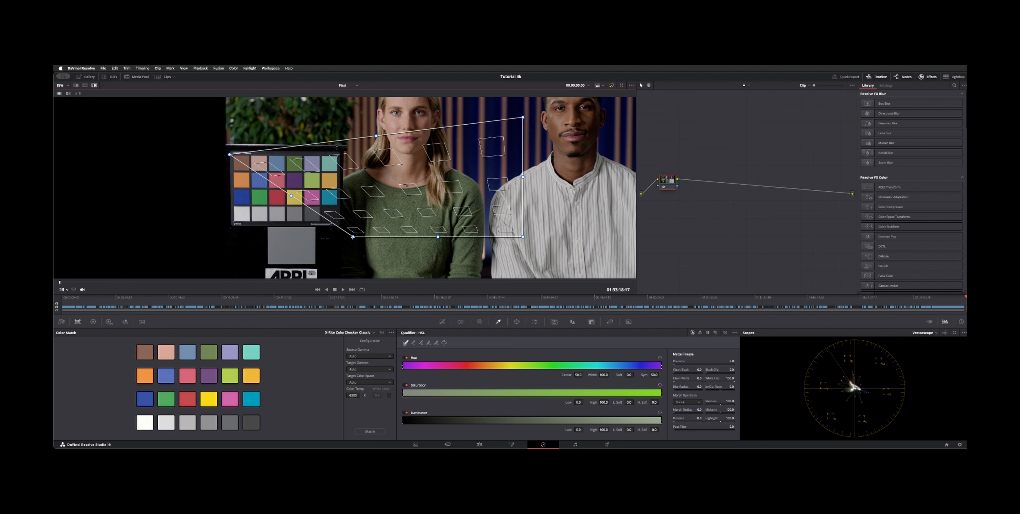
drag(353, 237, 230, 224)
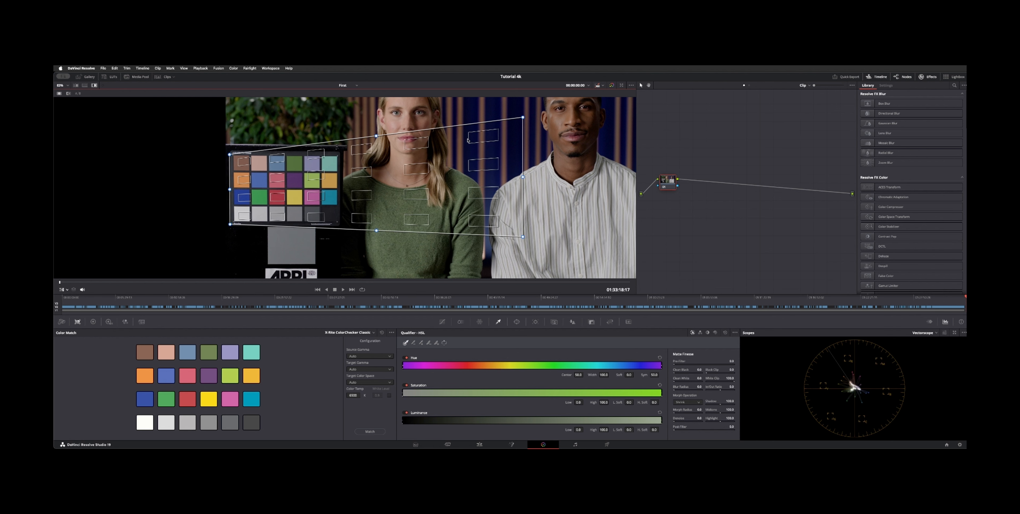
drag(522, 117, 341, 151)
drag(522, 236, 339, 221)
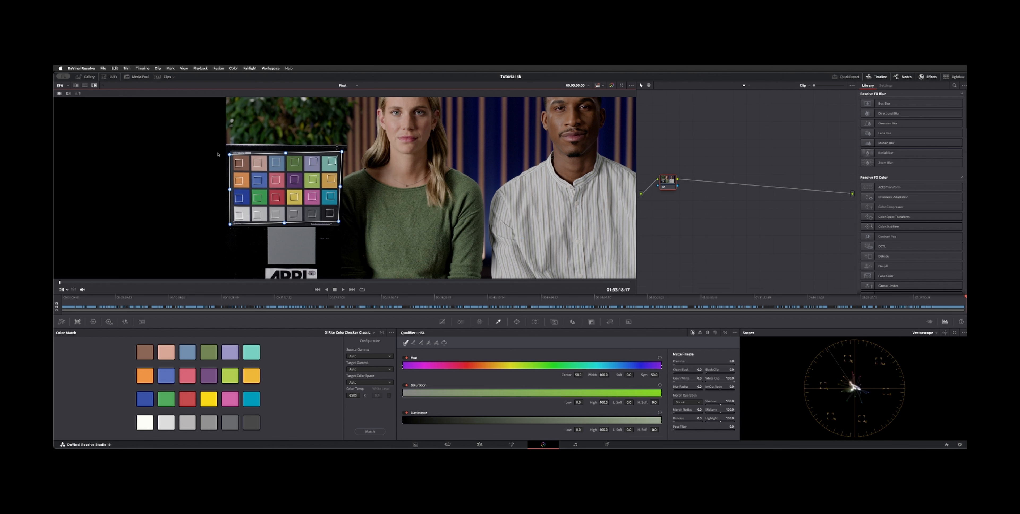
- Fine-tune the overlay's corners so every sampling square sits centered on its color patch
drag(229, 154, 231, 153)
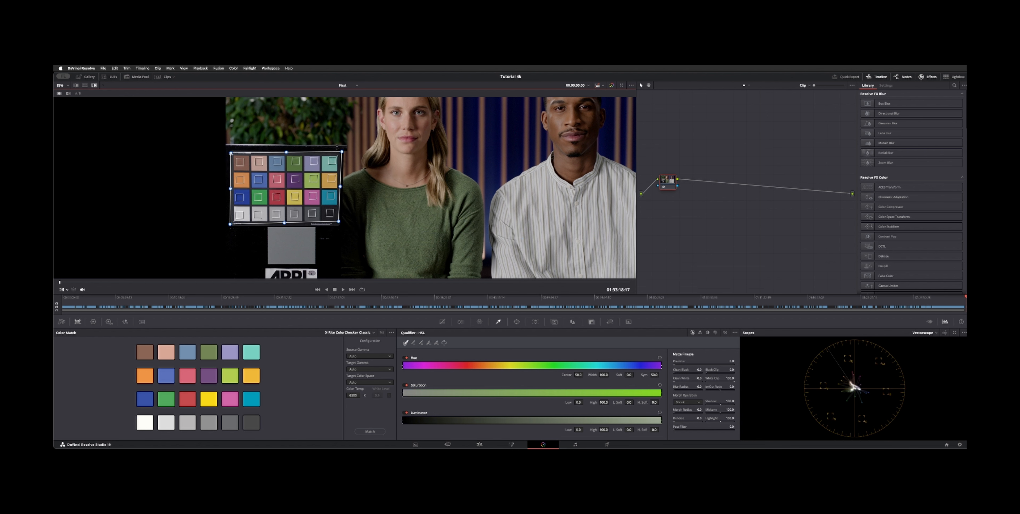
drag(342, 152, 339, 153)
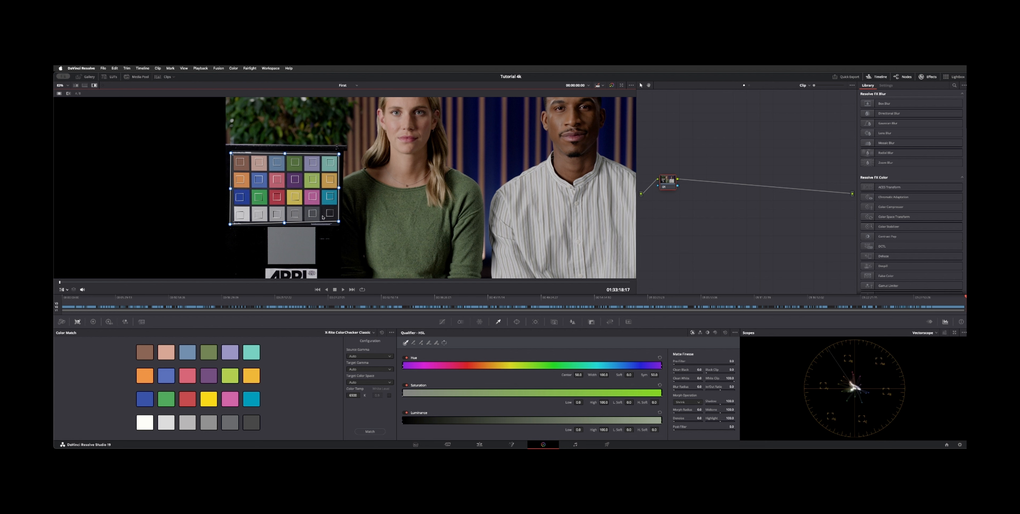
drag(230, 224, 233, 221)
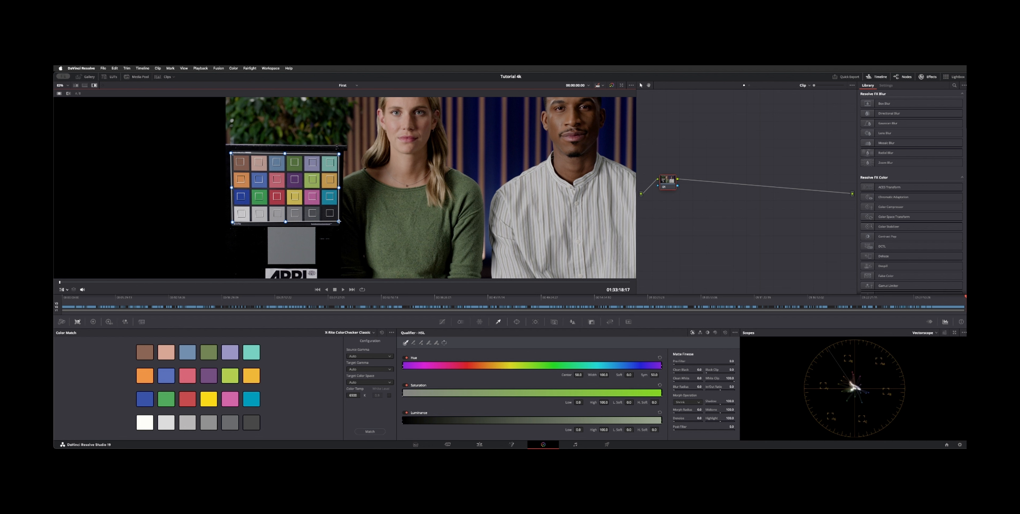
drag(339, 222, 340, 221)
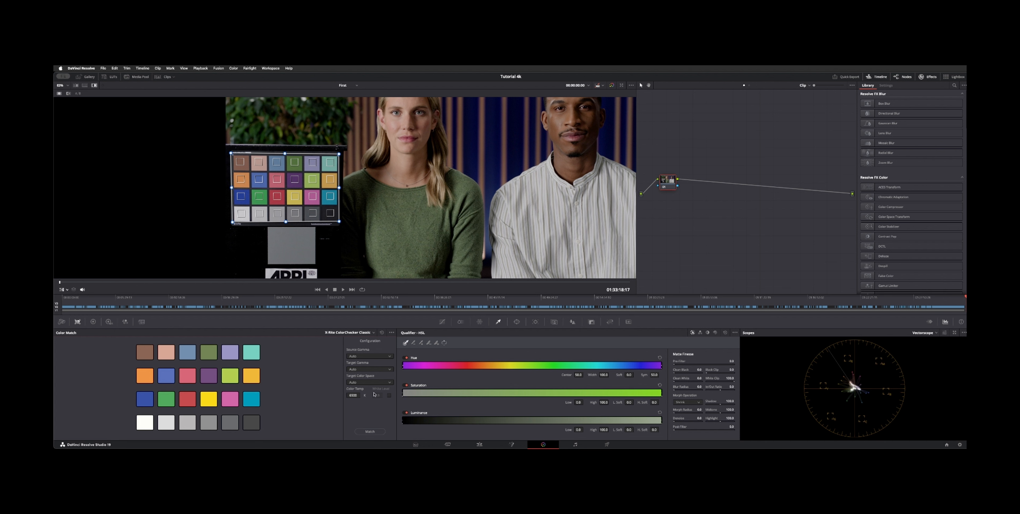
- Set the target gamma to Gamma 2.2 and the target color space to Rec.709, and match the clip to the chart
click(376, 359)
click(371, 353)
click(370, 369)
scroll(367, 402, down, 5)
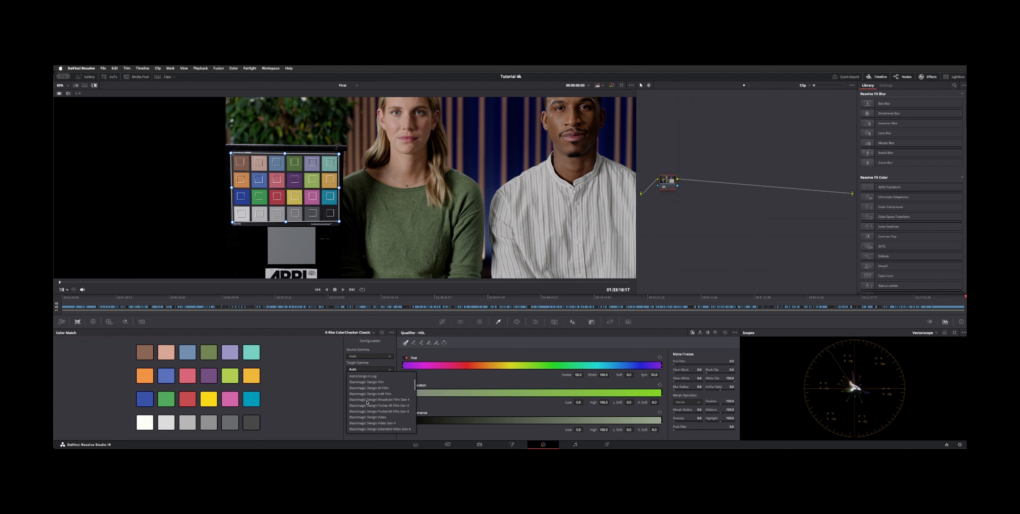
scroll(366, 402, down, 3)
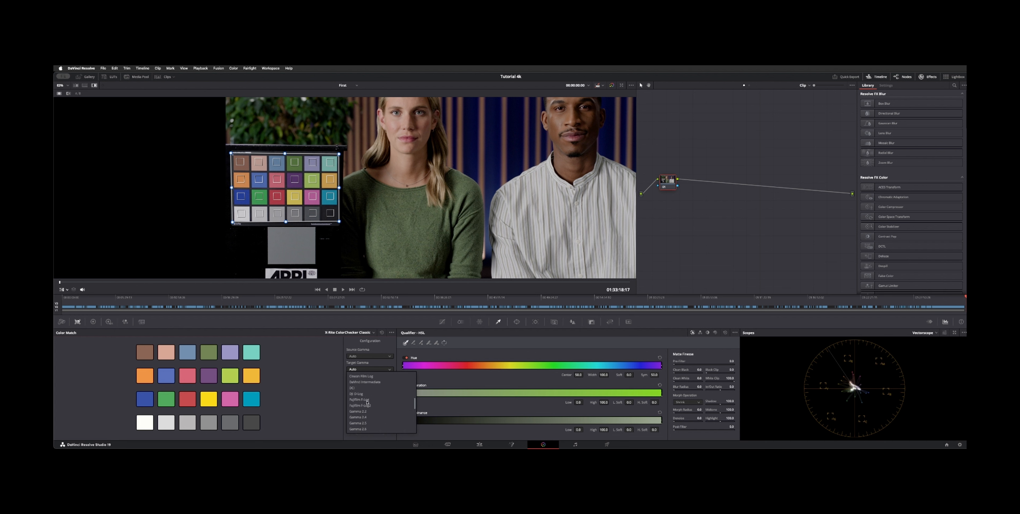
click(361, 400)
click(371, 382)
scroll(359, 402, down, 10)
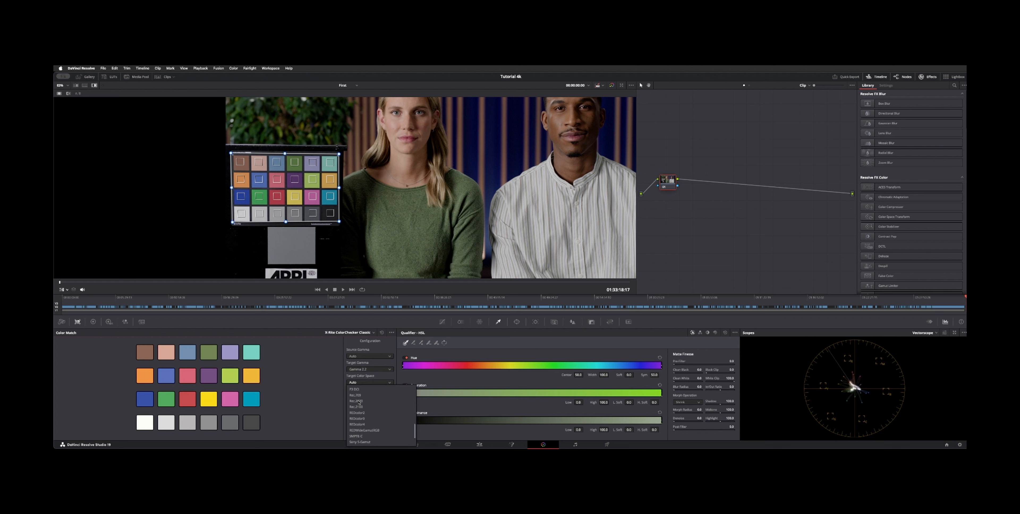
click(358, 396)
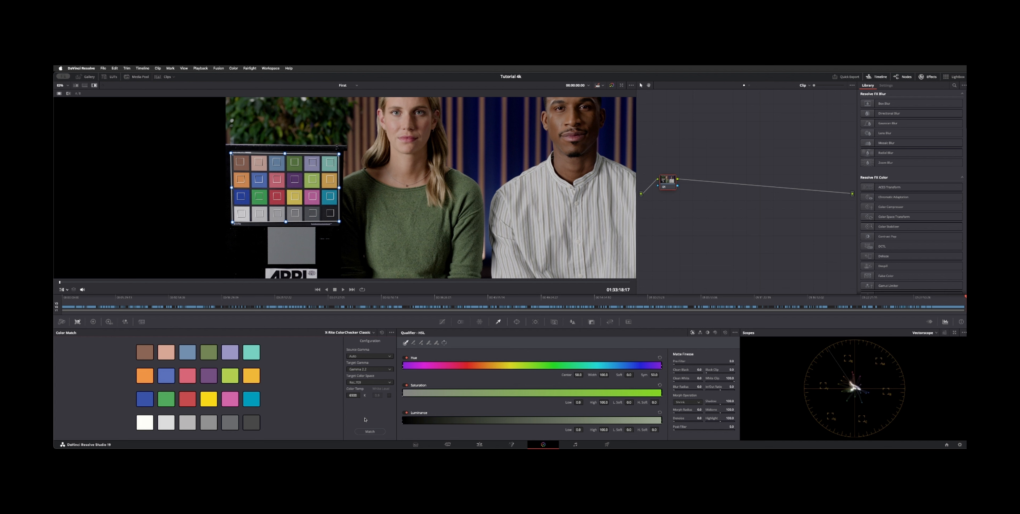
click(370, 431)
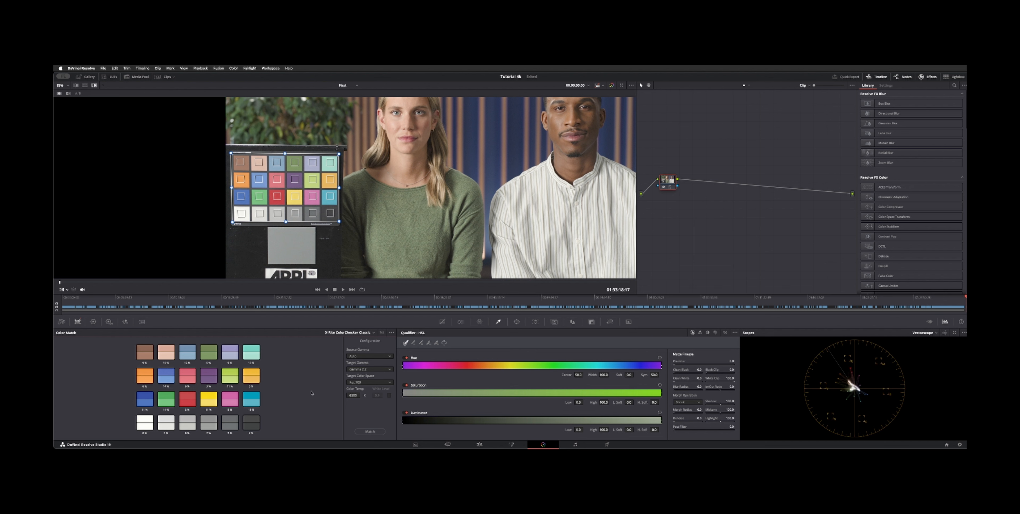
- Try Gamma 2.4 and another gamma option as the Color Match target gamma
click(382, 368)
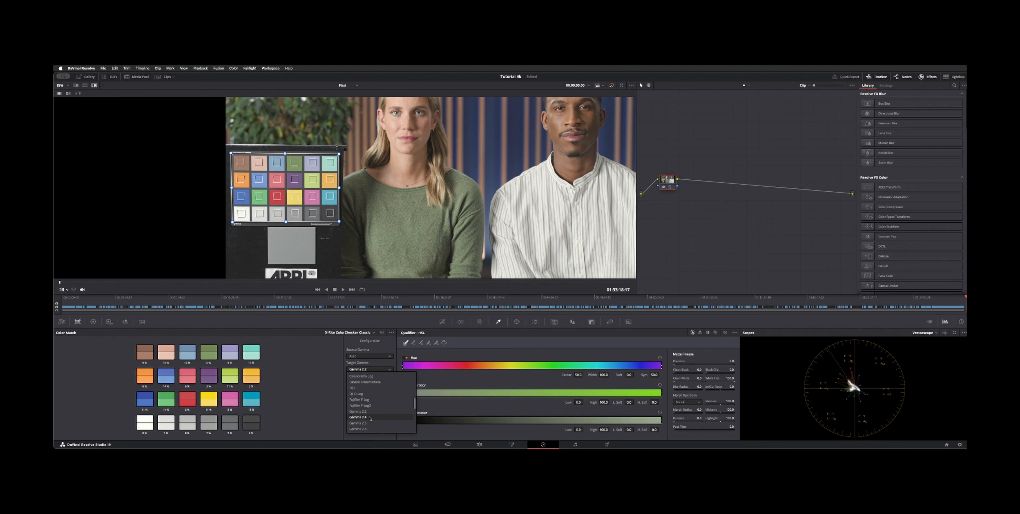
click(358, 417)
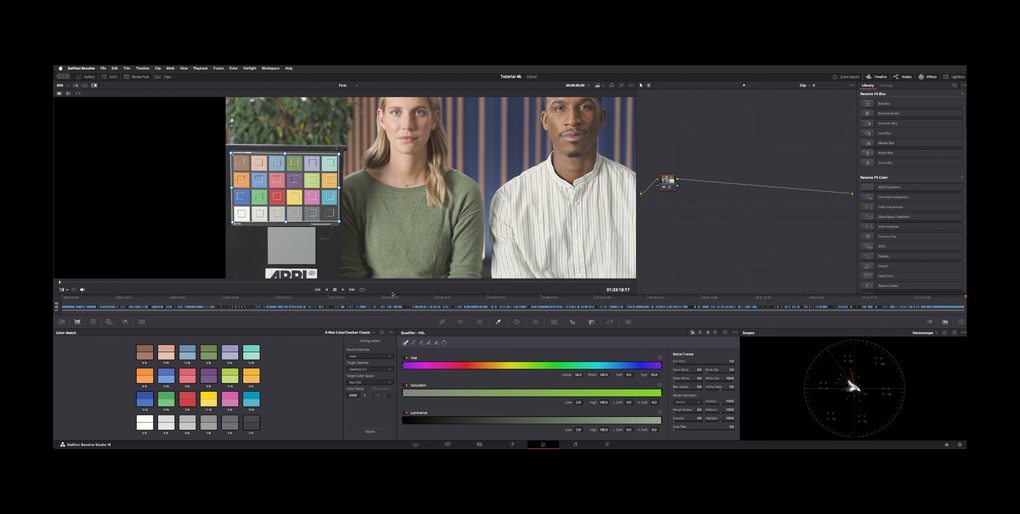
click(372, 368)
click(358, 425)
- Set the target gamma to Gamma 2.2 with the source gamma on Auto, and match the clip again
click(378, 370)
click(350, 406)
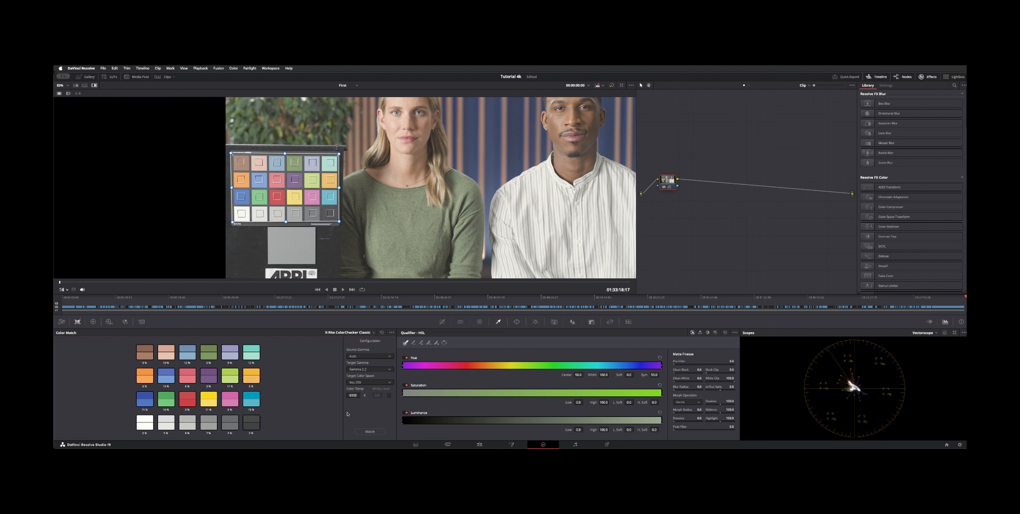
click(372, 356)
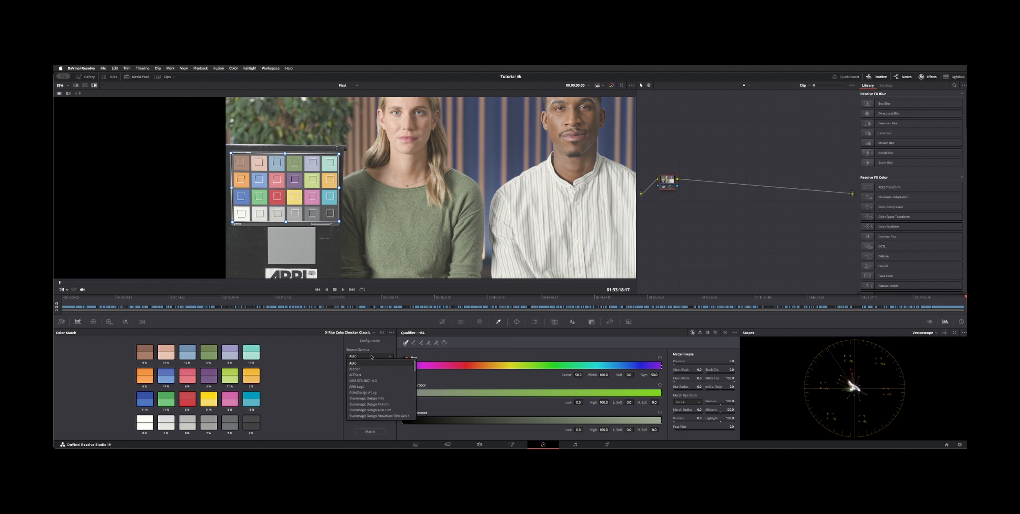
click(357, 363)
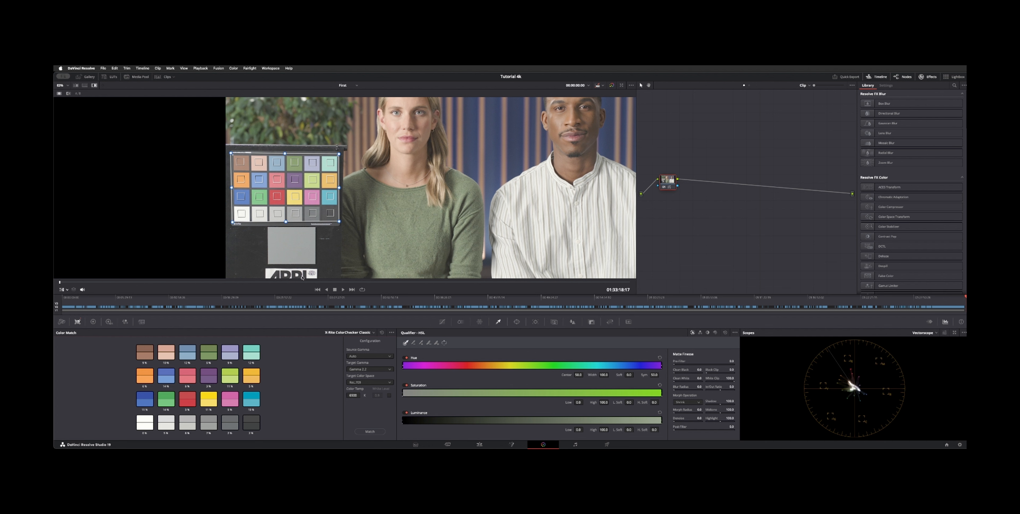
click(369, 432)
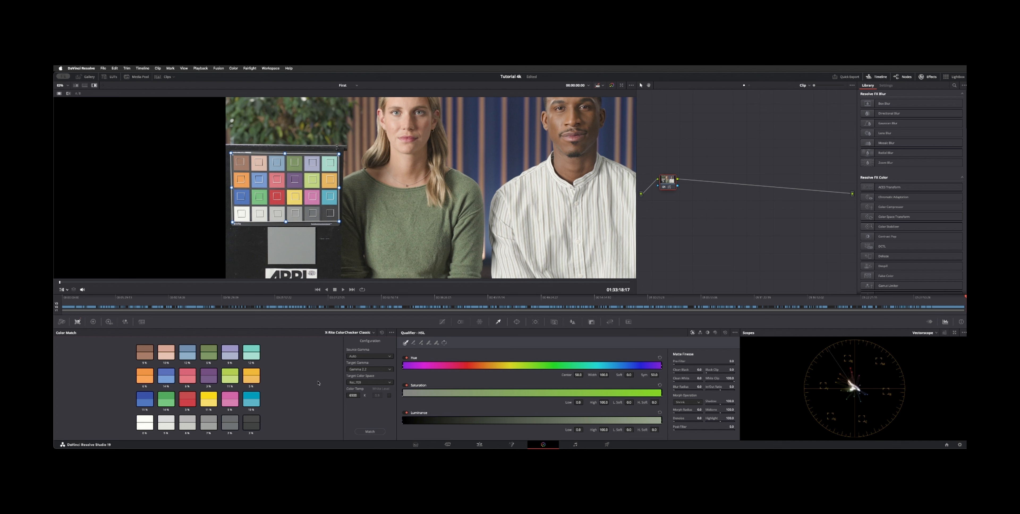
- Open the separate scopes window and draw a curve window around the chart's third row of saturated patches
scroll(804, 265, up, 2)
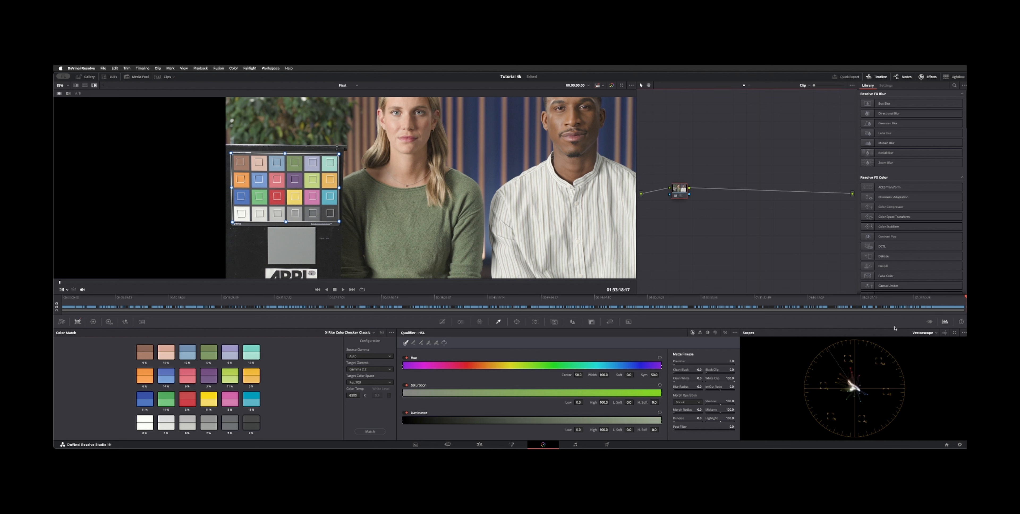
key(super+shift+w)
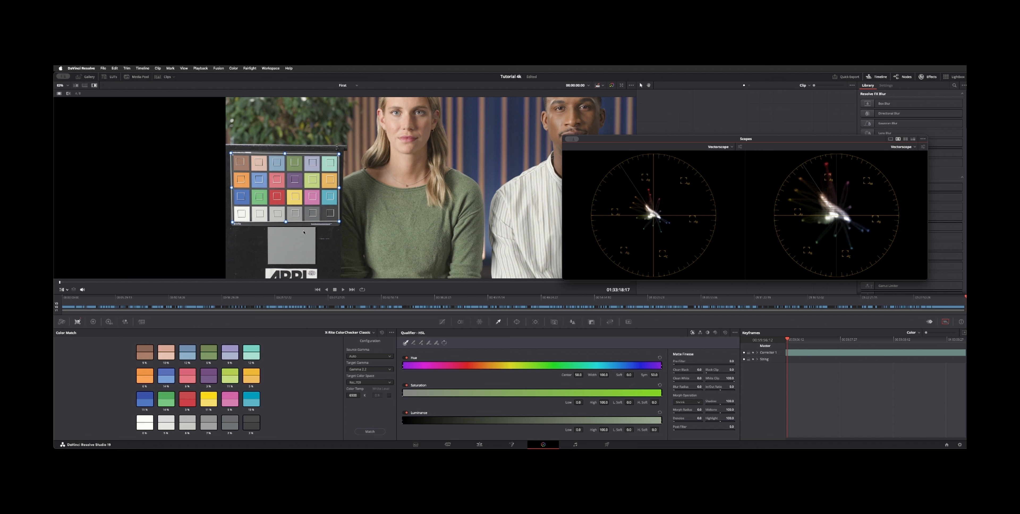
click(517, 322)
click(407, 401)
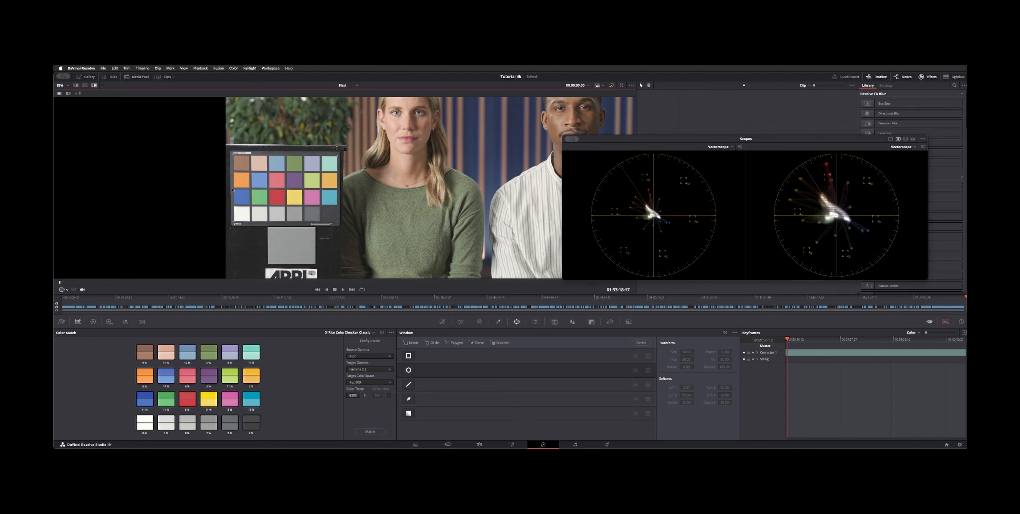
click(408, 399)
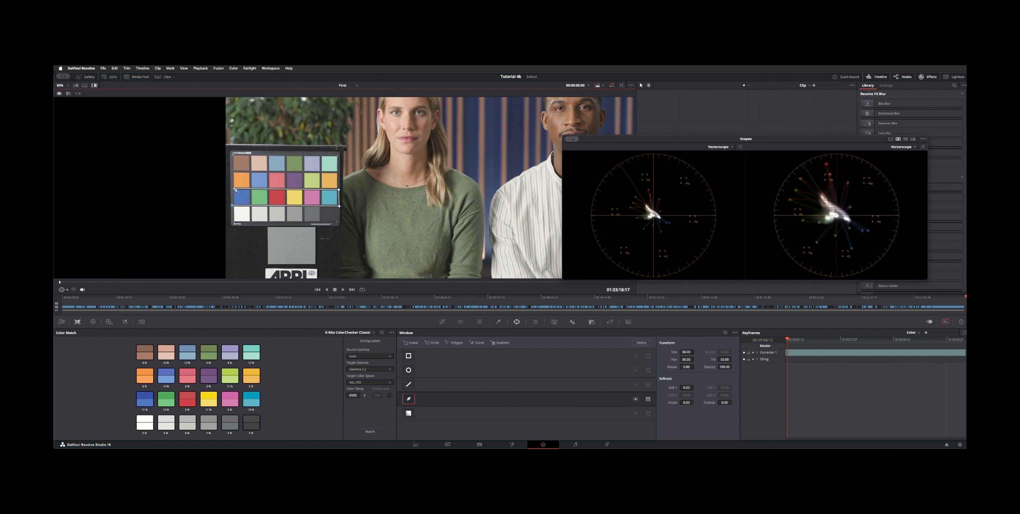
- Highlight the isolated patch row, refine the window's upper-right corner and close the separate scopes window
key(shift+h)
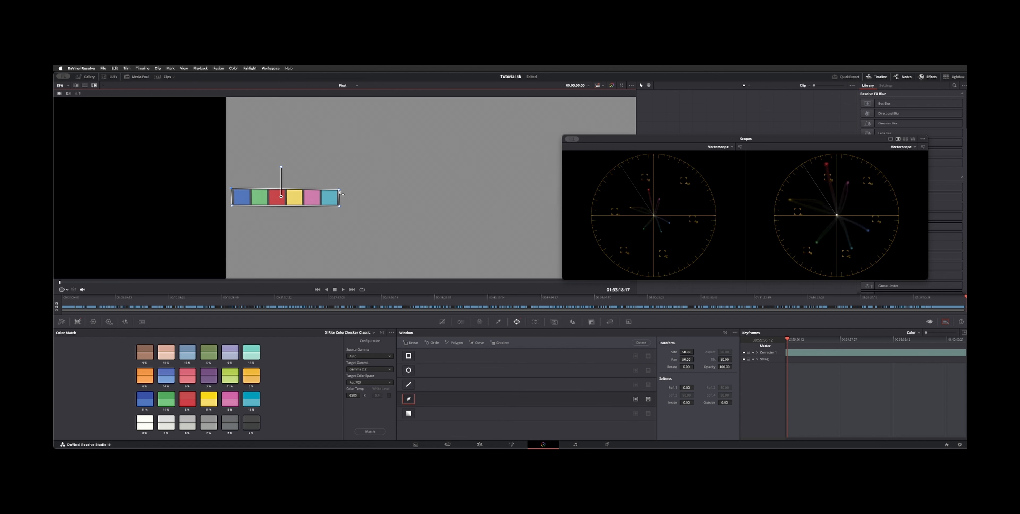
drag(339, 191, 339, 189)
key(ctrl+shift+w)
click(681, 248)
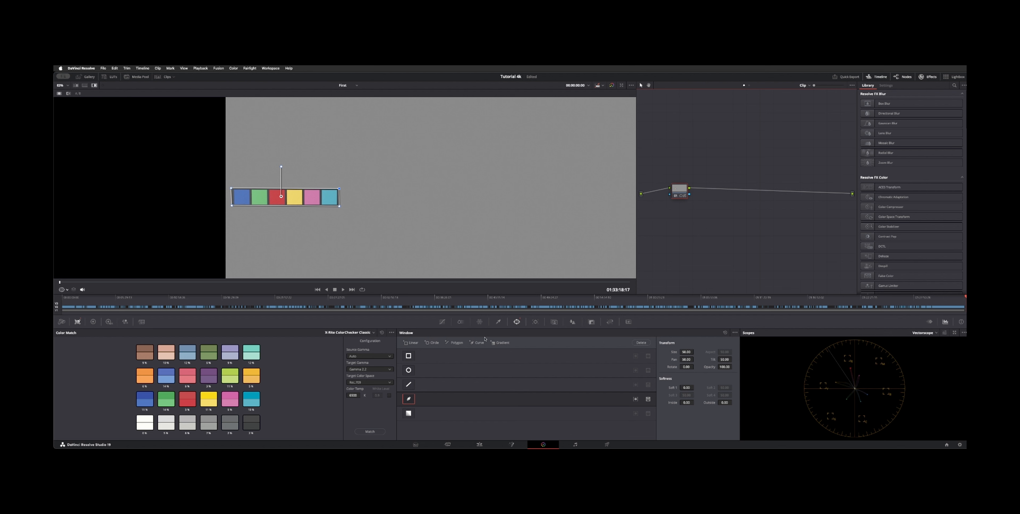
- Raise the saturation of the red patch with a red point on the Hue Vs Sat curve
click(442, 322)
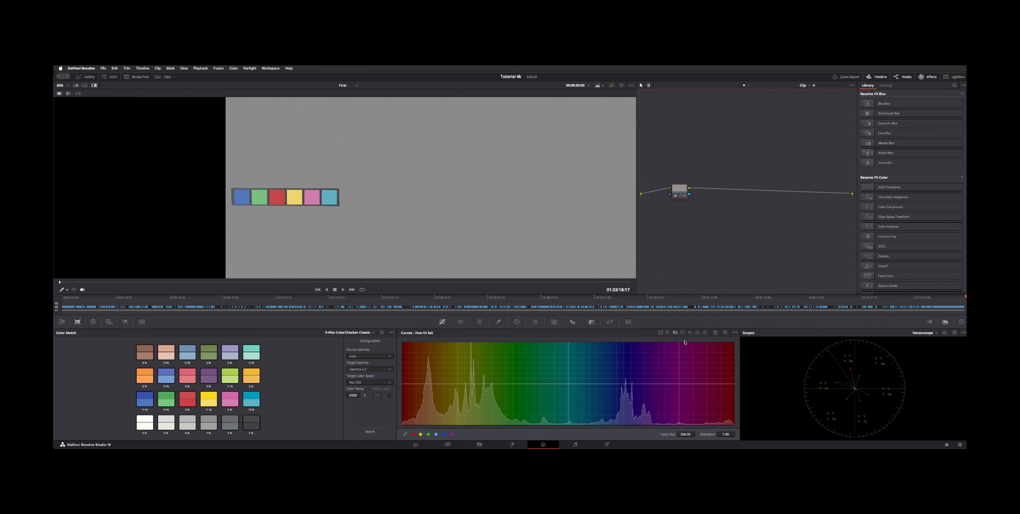
click(667, 333)
click(676, 333)
drag(403, 384, 395, 363)
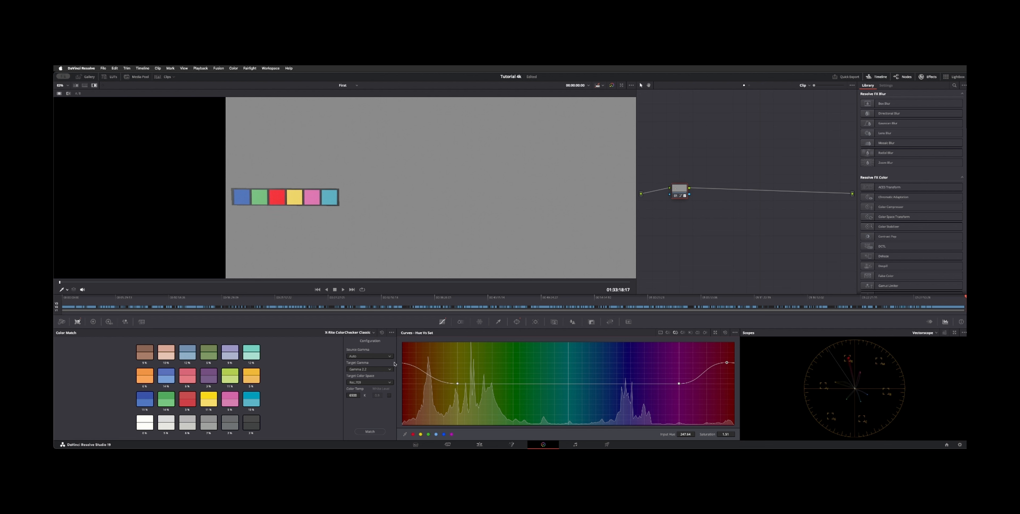
- Raise the green and blue points on the Hue Vs Sat curve to saturate the green and blue patches
click(513, 383)
drag(513, 383, 517, 354)
click(444, 434)
drag(624, 384, 617, 344)
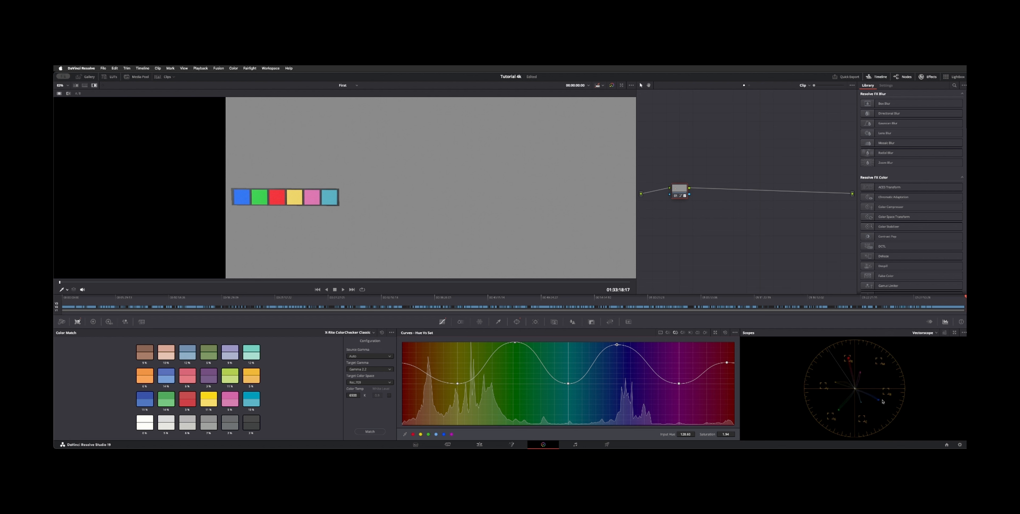
- Rotate the blue patch's hue by about -22 with a blue point on the Hue Vs Hue curve
click(667, 333)
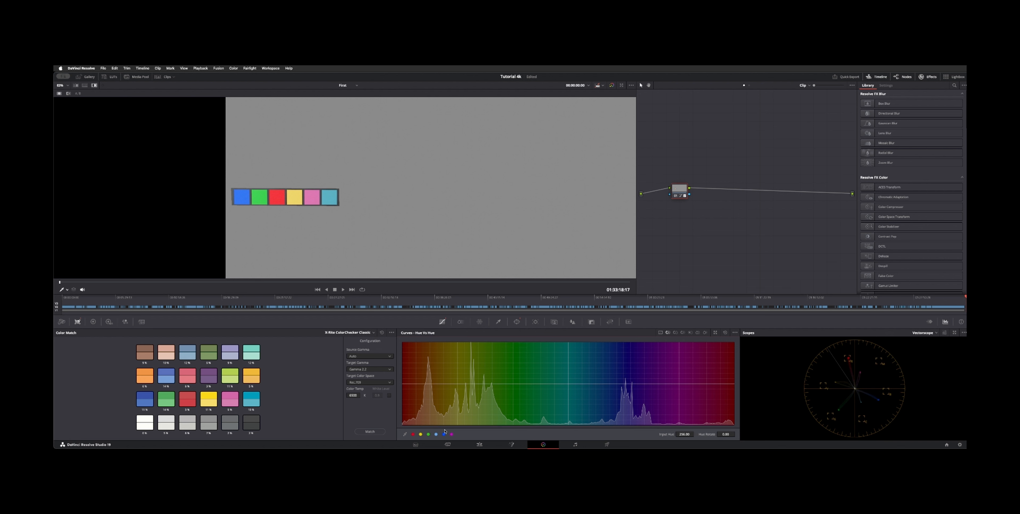
drag(623, 383, 625, 390)
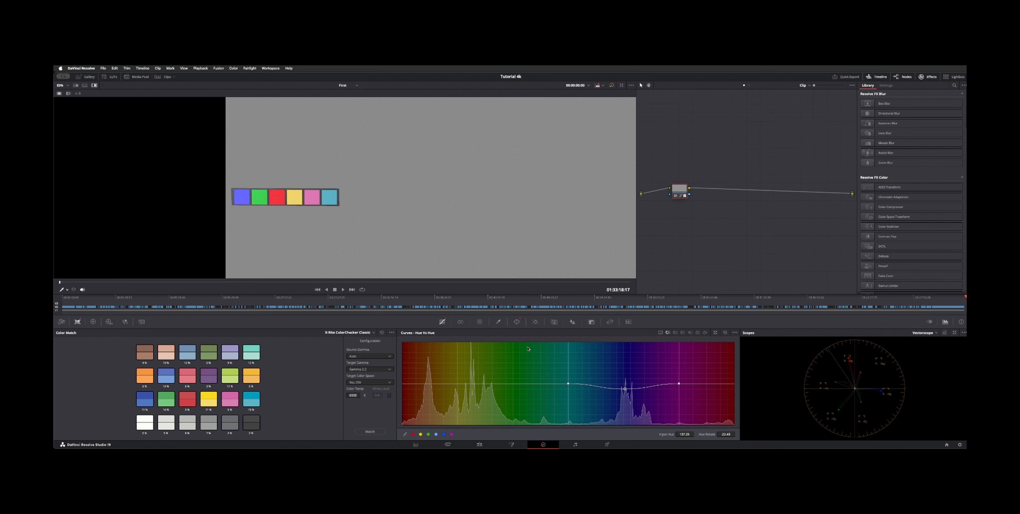
- Raise the yellow point on the Hue Vs Sat curve and slightly lower a yellow point on the Hue Vs Hue curve
click(675, 333)
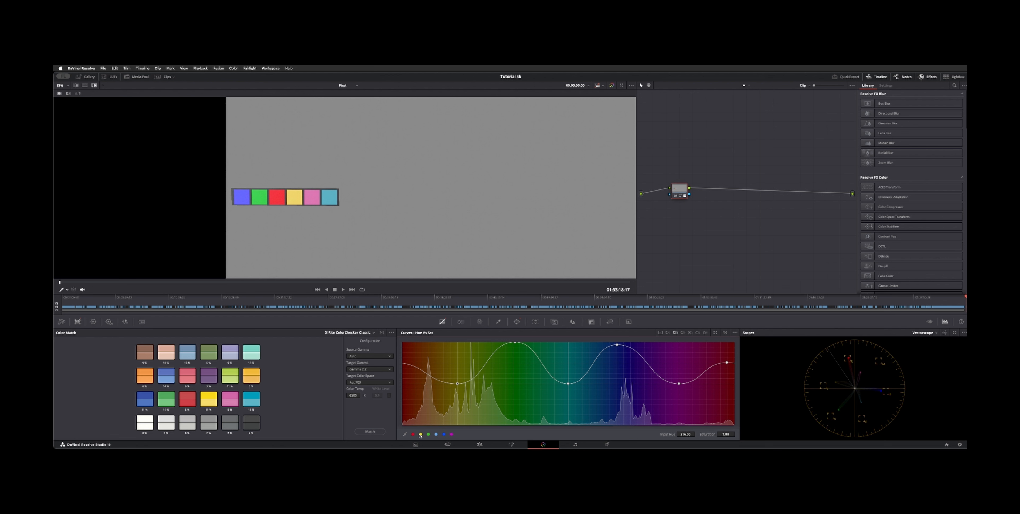
drag(457, 383, 458, 364)
click(668, 332)
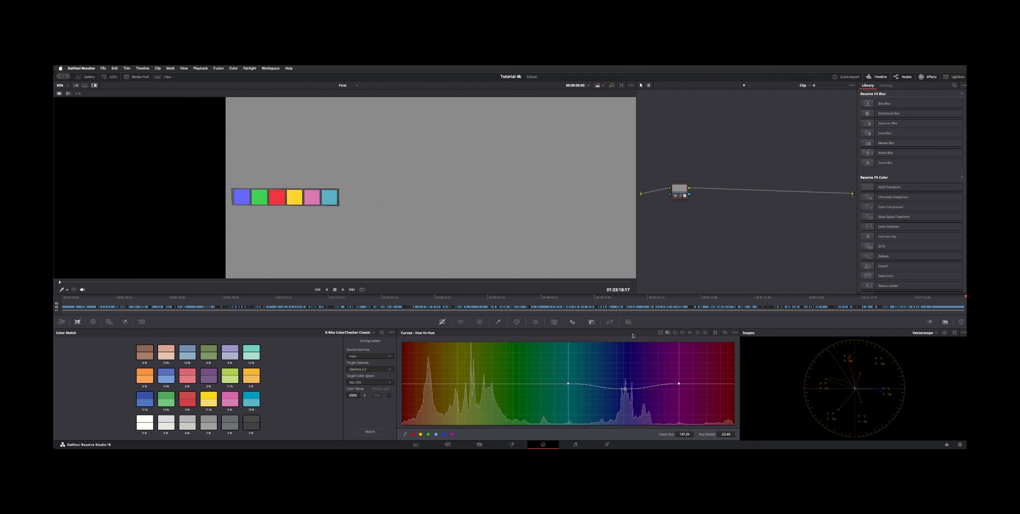
click(422, 434)
drag(457, 383, 456, 388)
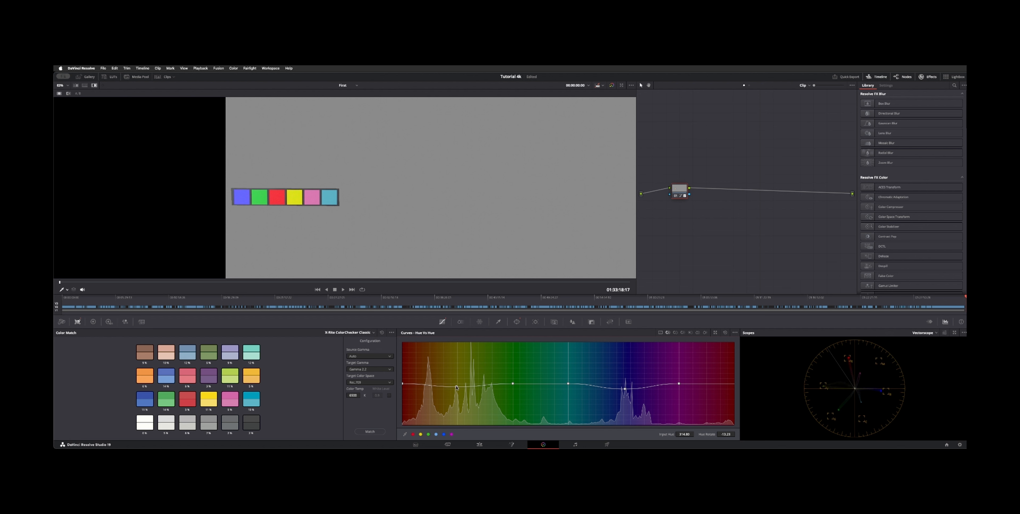
- Raise the cyan patch's saturation to 2.00 on Hue Vs Sat and turn its hue toward green on Hue Vs Hue, compensating at the blue point
click(675, 332)
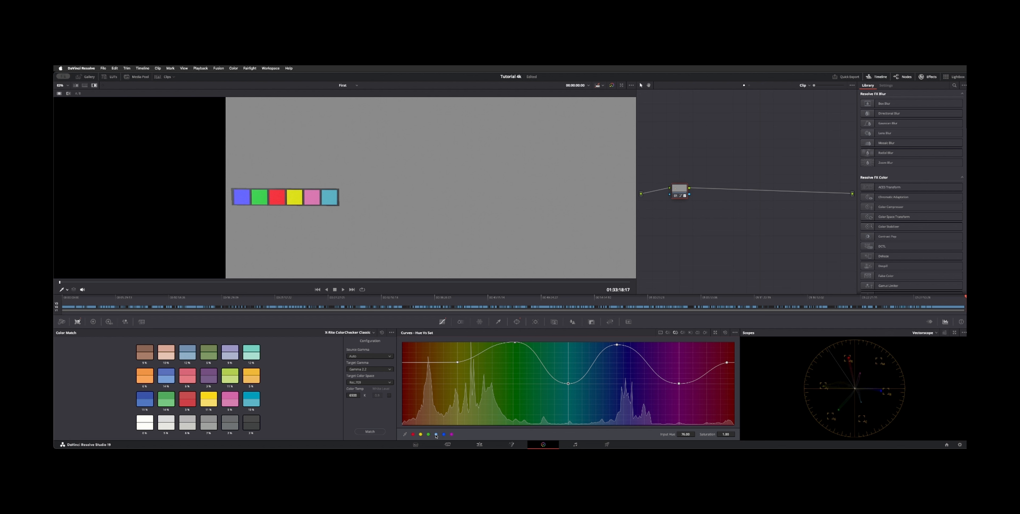
drag(568, 383, 569, 341)
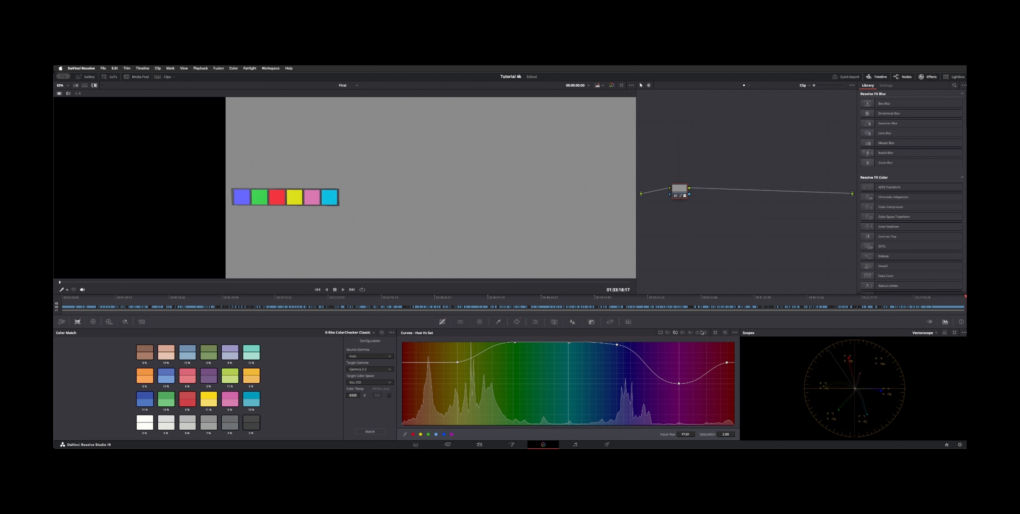
click(668, 332)
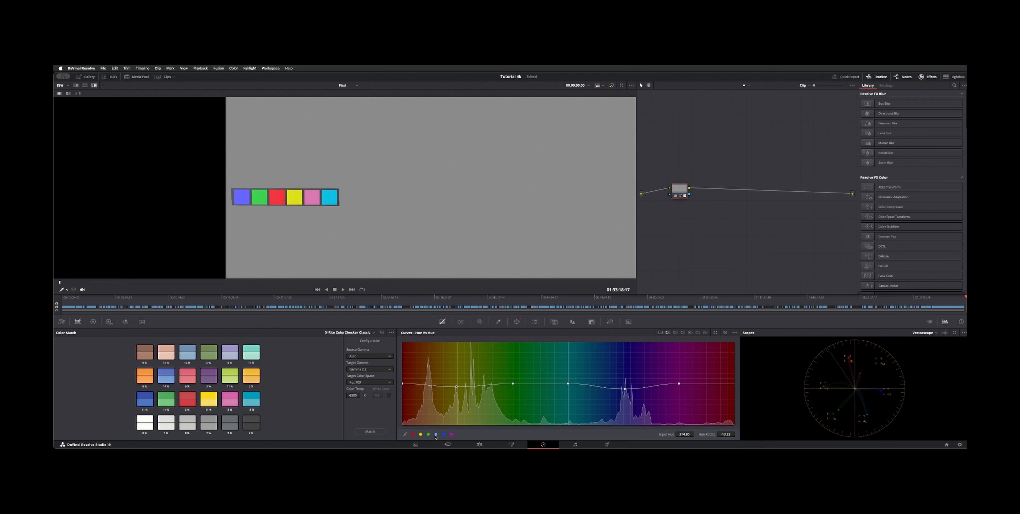
drag(568, 383, 569, 379)
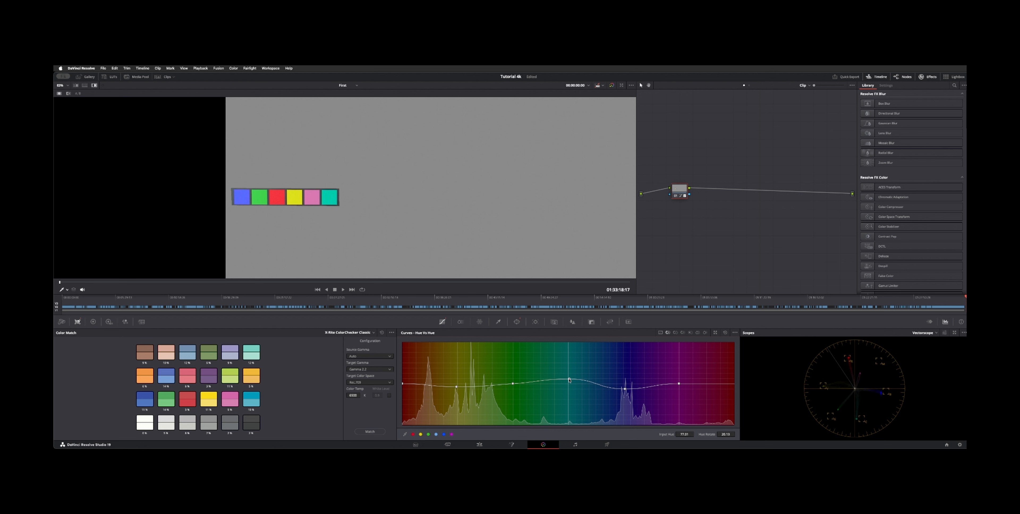
drag(569, 379, 626, 391)
- Saturate the magenta patch on the Hue Vs Sat curve and rotate its hue toward purple with a raised magenta point on Hue Vs Hue
click(676, 332)
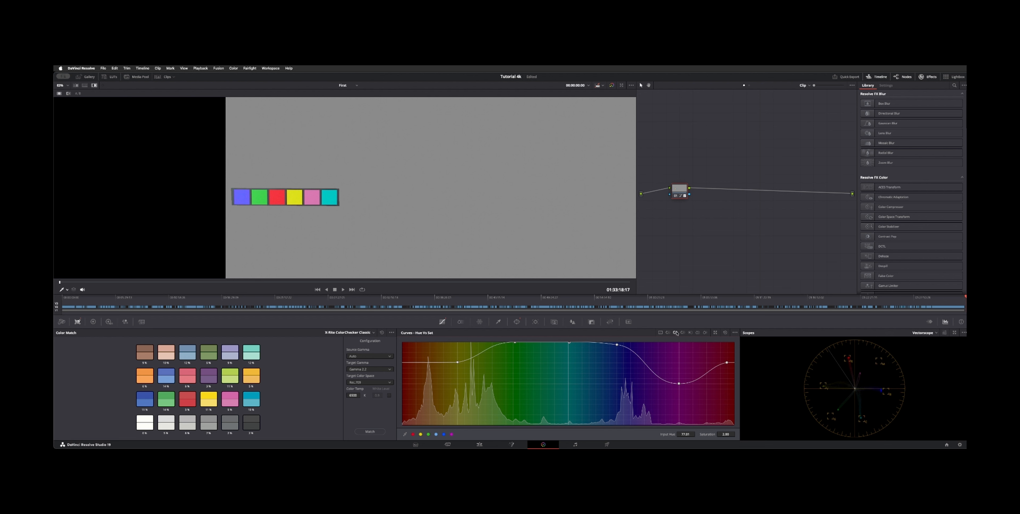
click(452, 434)
click(668, 333)
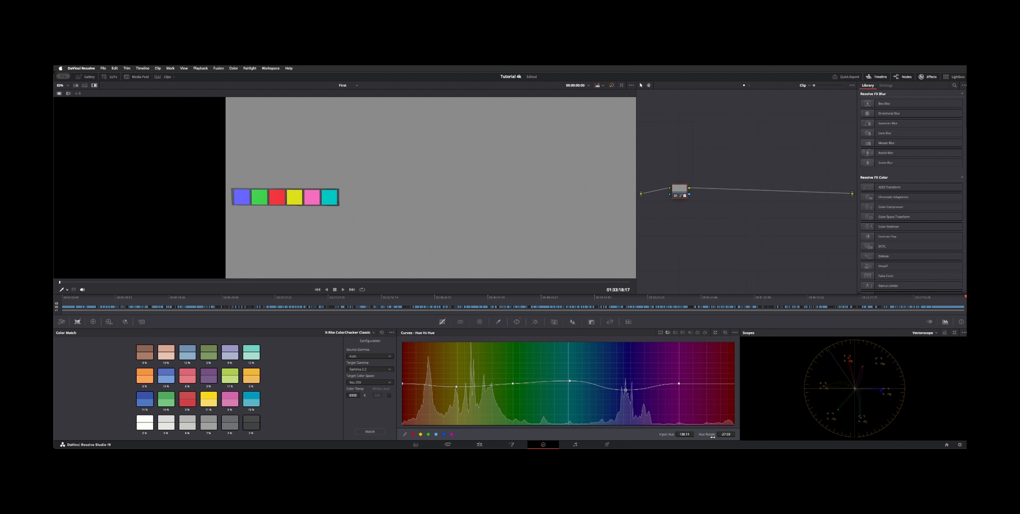
drag(679, 384, 679, 377)
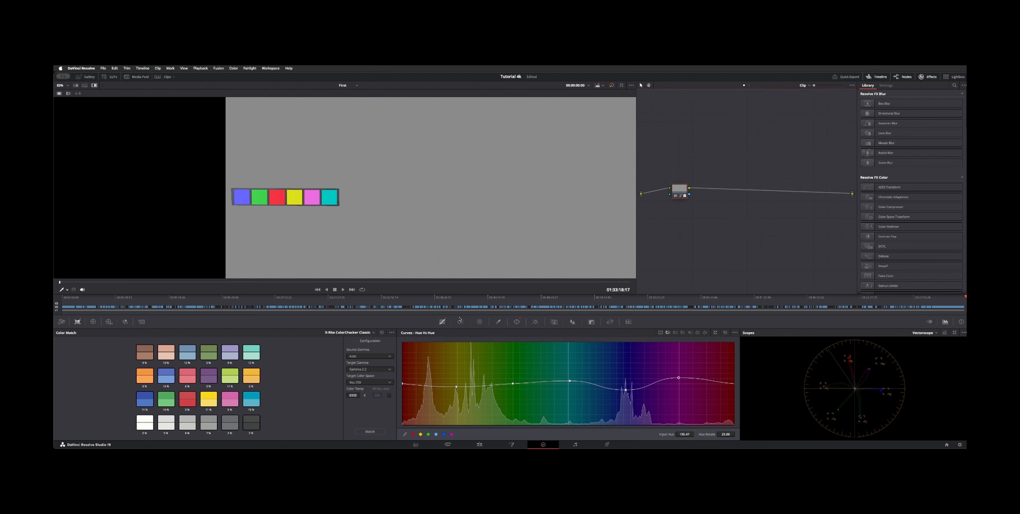
- Turn off the curve window isolating the patch row and fit the whole frame in the viewer
key(alt+w)
click(408, 400)
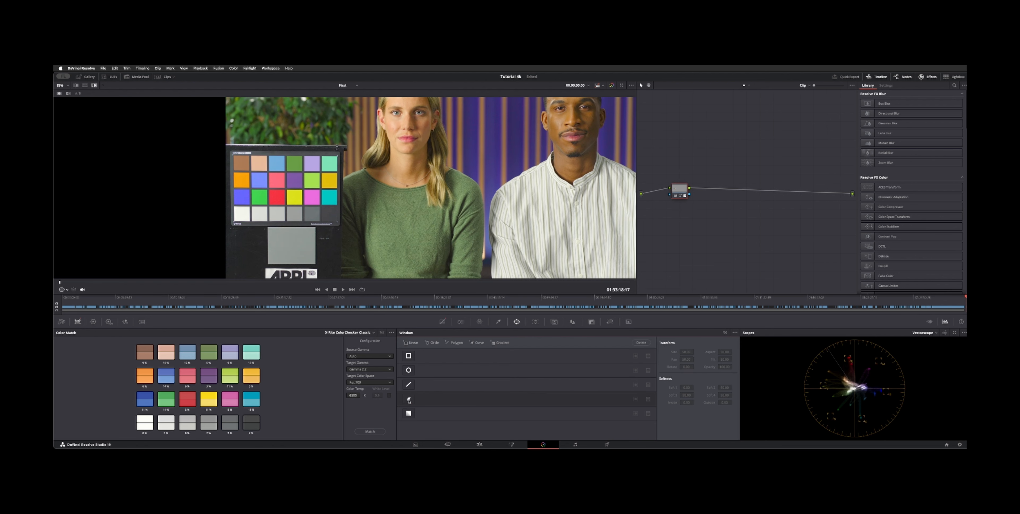
key(shift+z)
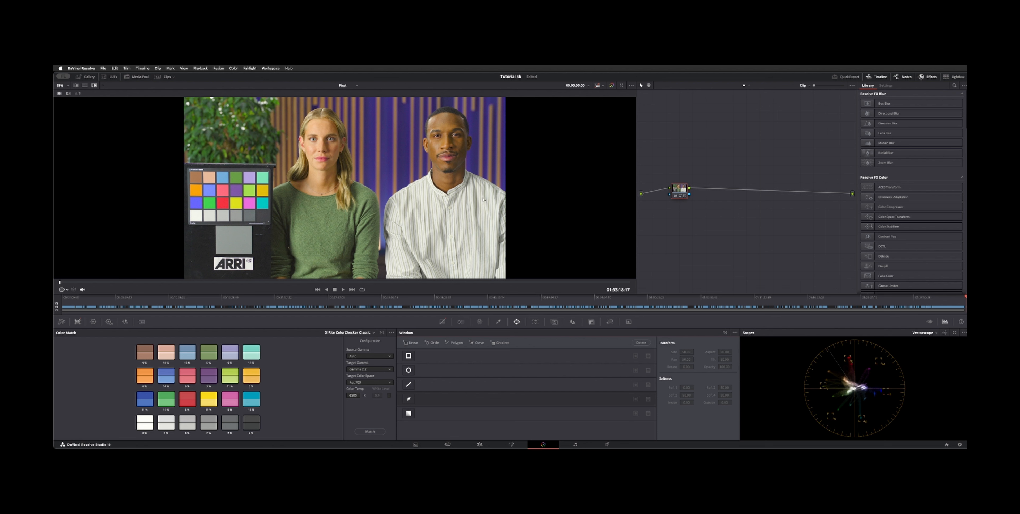
- Compare the whole image with and without the correction by switching the node off and on
key(ctrl+d)
key(ctrl+d)
key(ctrl+d)
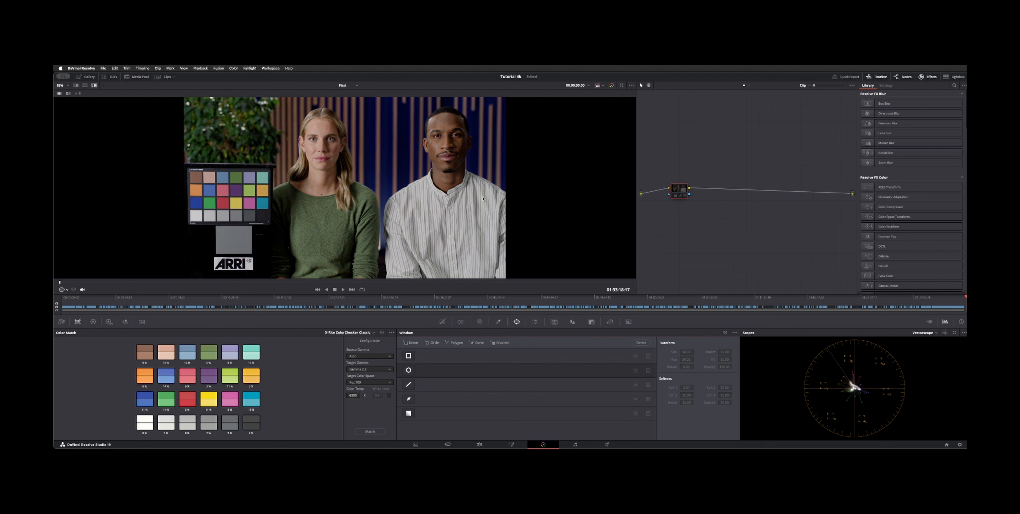
key(ctrl+d)
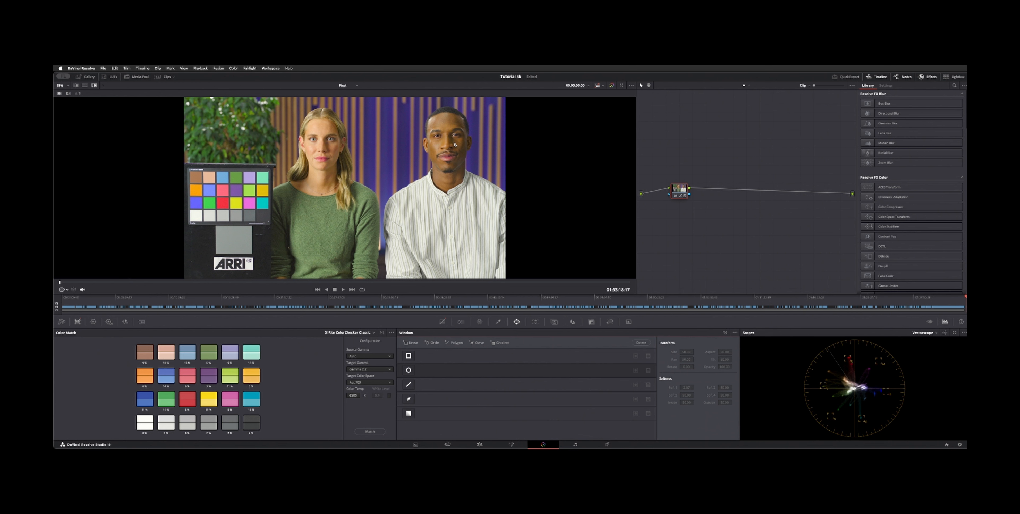
- Hide the window overlay by setting the viewer to the Qualifier mode and slightly nudge the Offset color balance in the primaries wheels
click(93, 321)
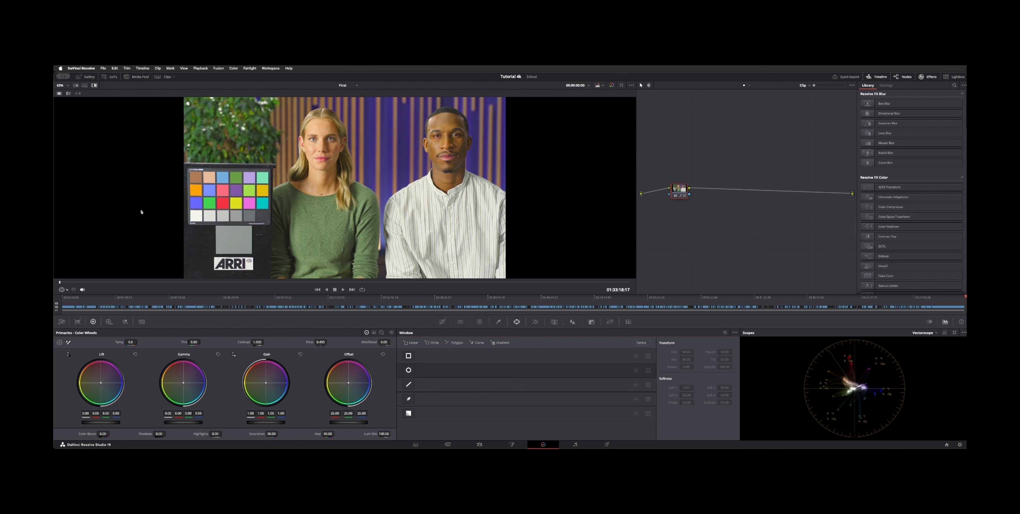
click(65, 289)
click(79, 312)
drag(348, 383, 348, 382)
drag(349, 382, 349, 382)
- Check the Offset-balanced grade against the uncorrected clip by disabling and re-enabling the node
key(super+d)
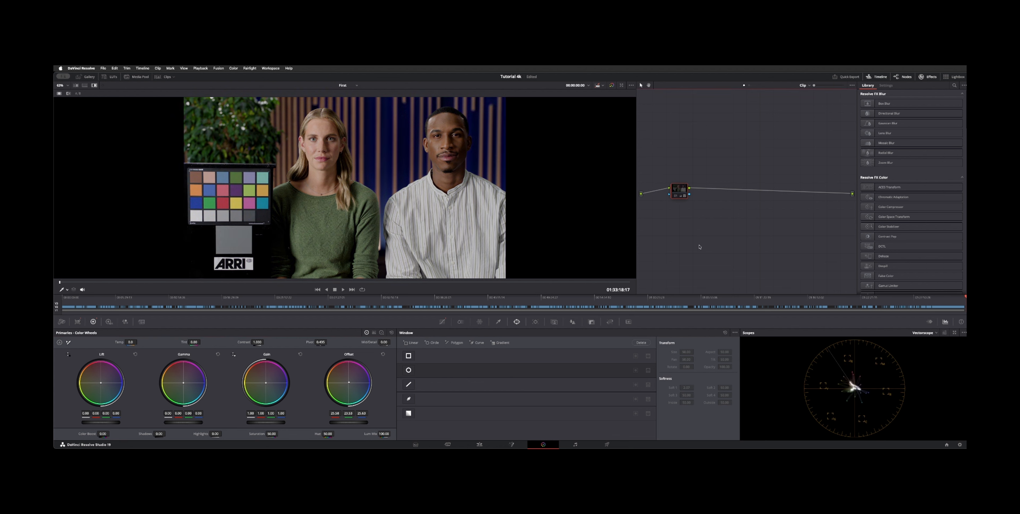
key(super+d)
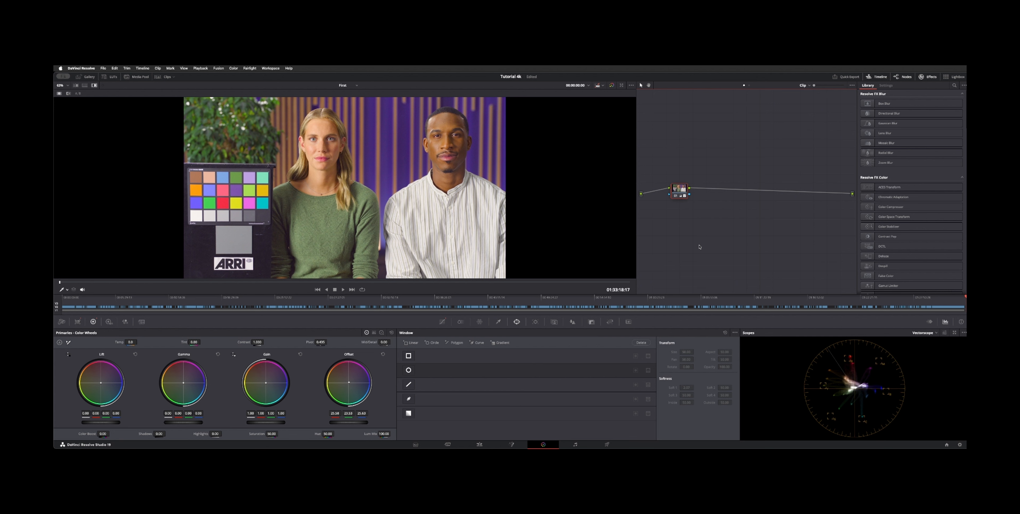
click(161, 309)
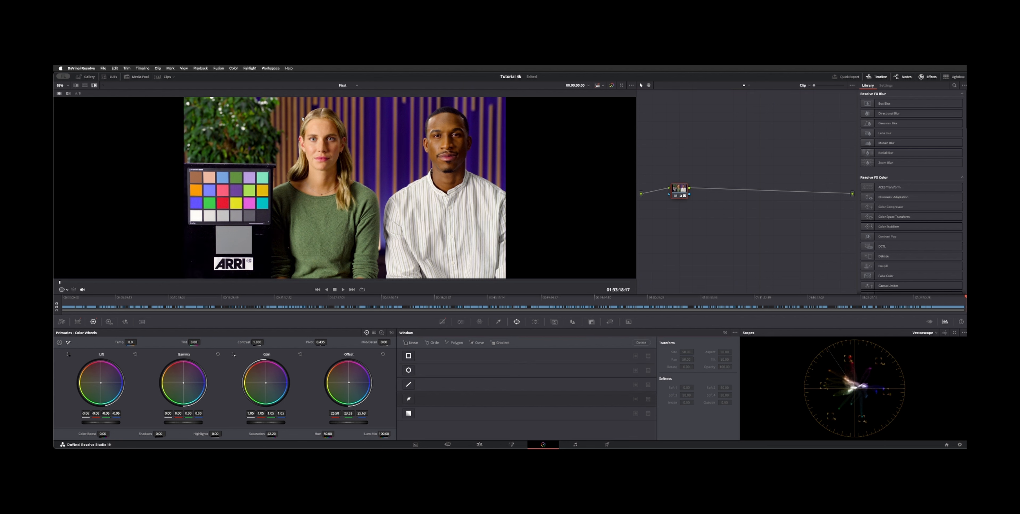